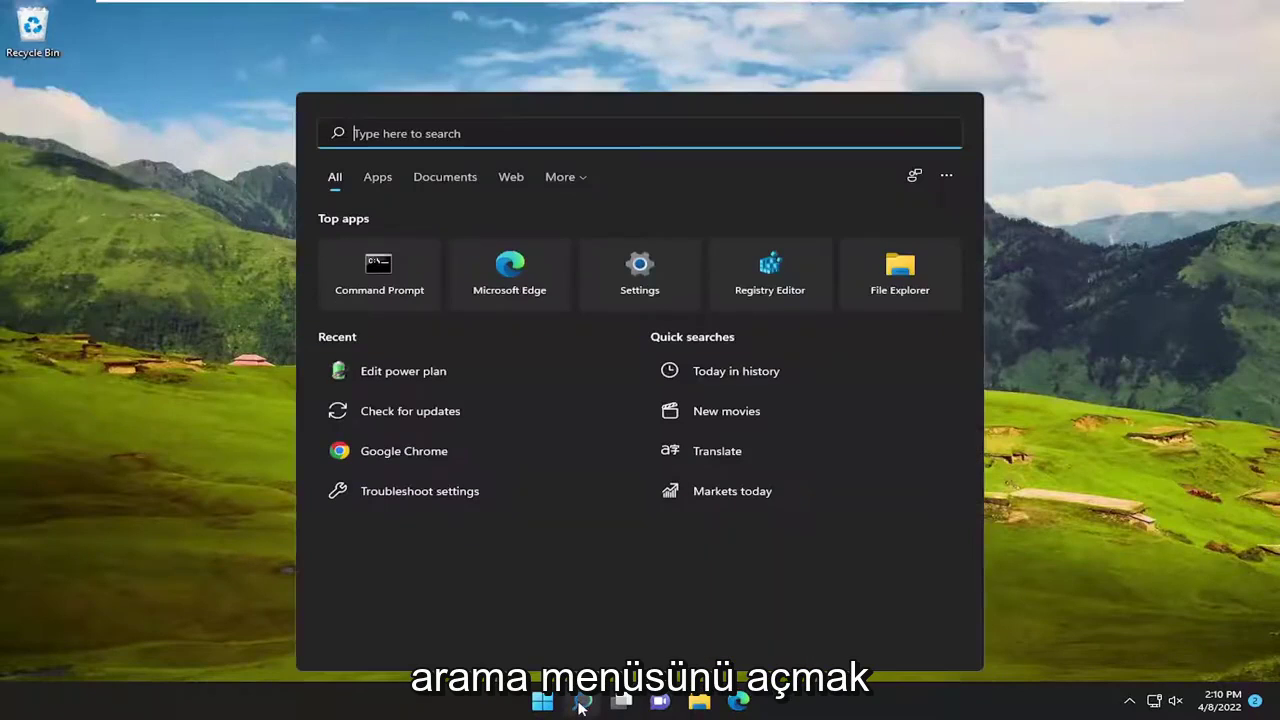
Search for "control panel", open Control Panel and show its items as large icons.
text(contro lpa)
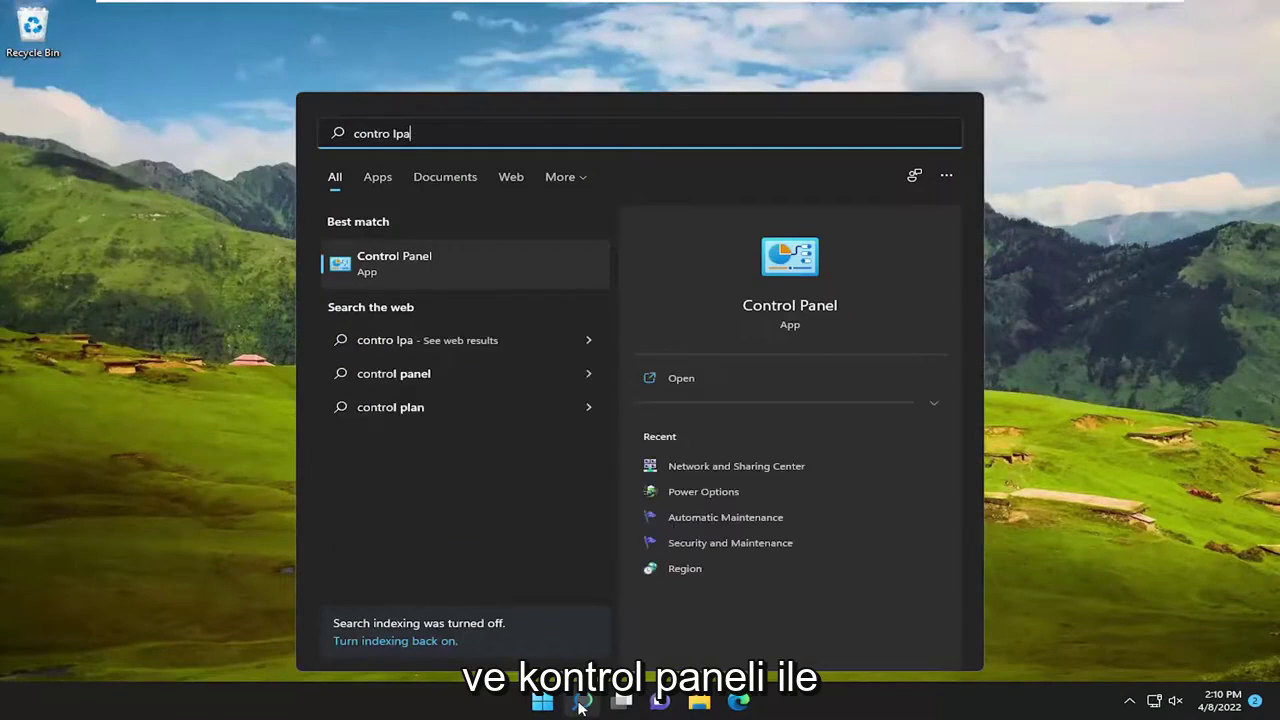
key(BackSpace)
key(BackSpace)
key(BackSpace)
key(BackSpace)
text(l panel)
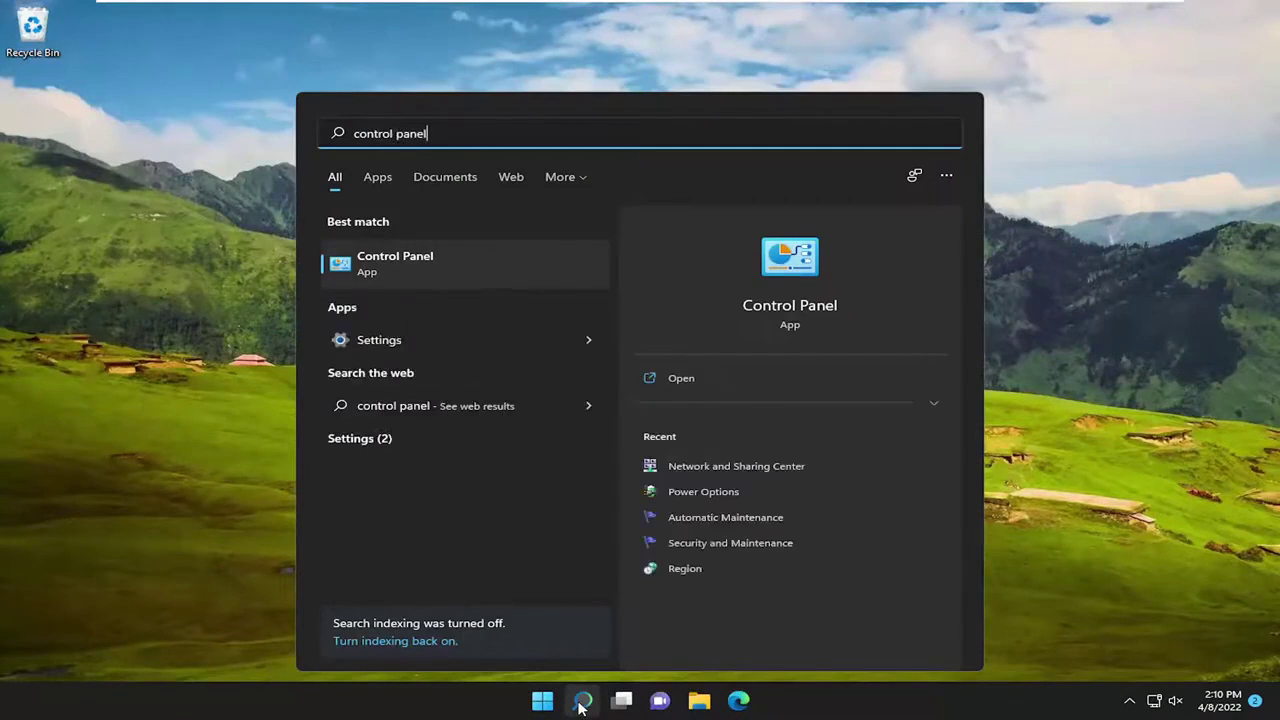
click(410, 267)
click(935, 190)
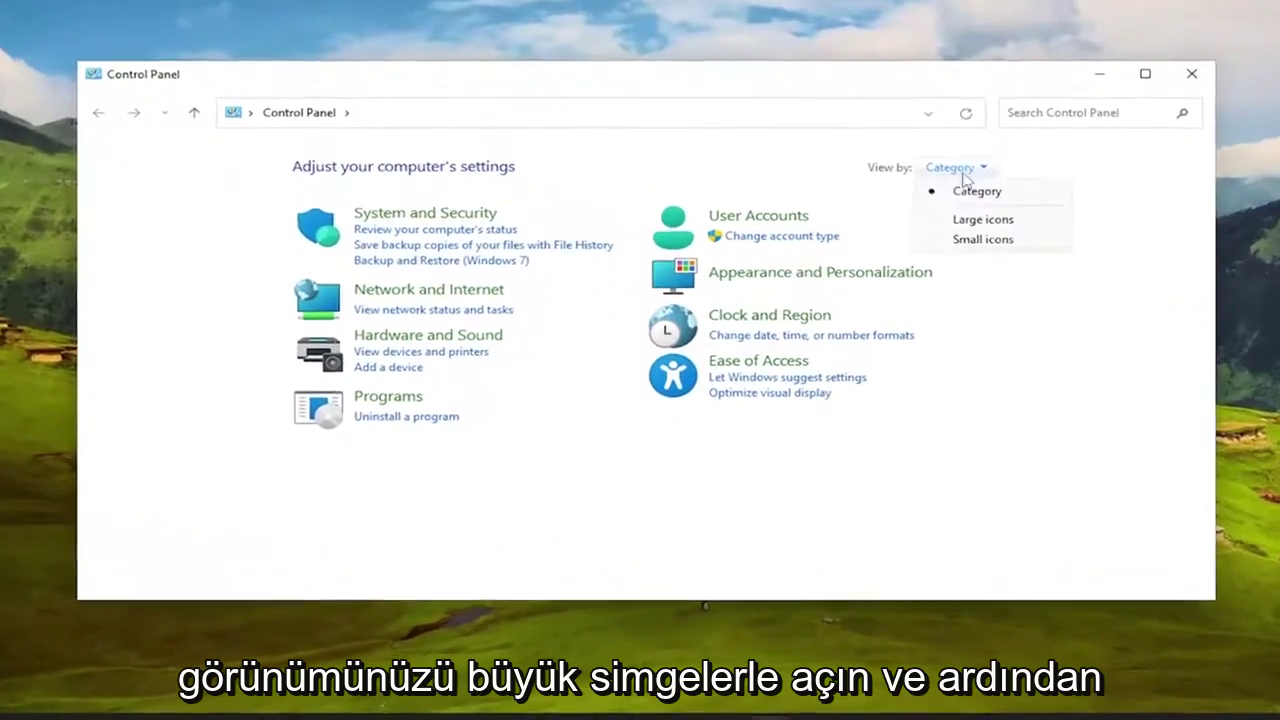
click(944, 235)
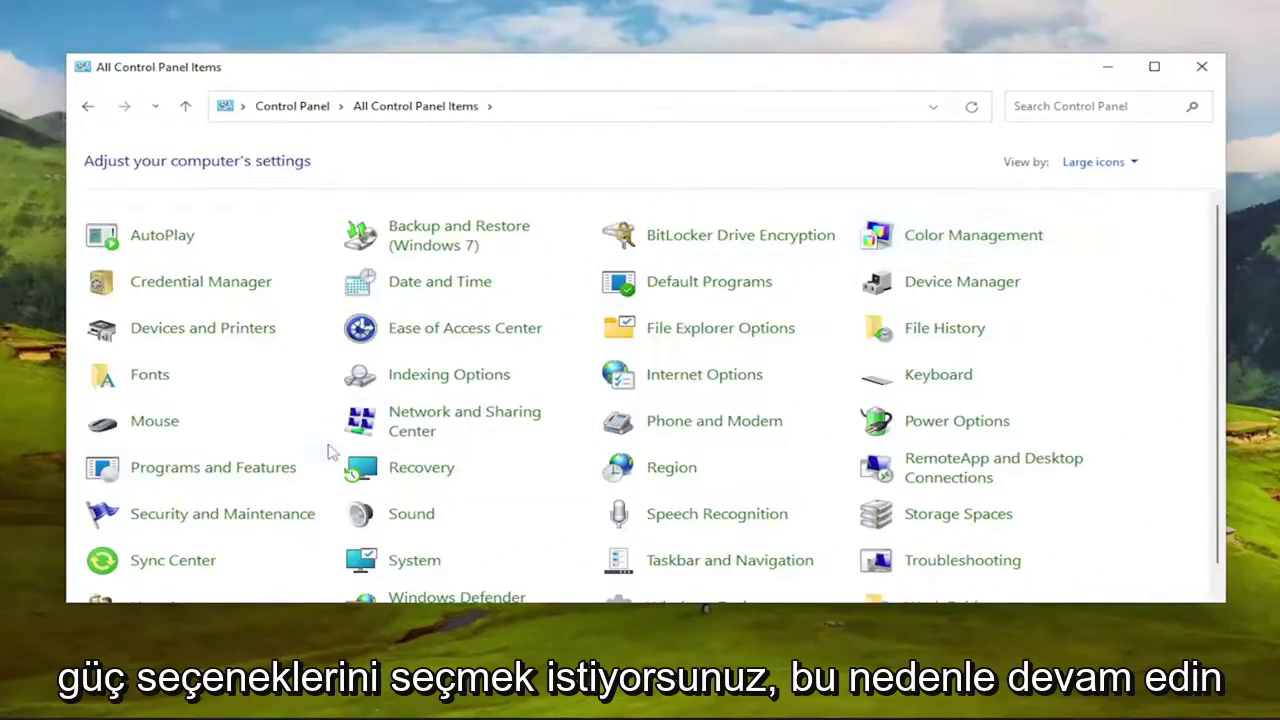
Open the advanced power settings of the Balanced plan in Power Options and look through the setting categories.
click(940, 428)
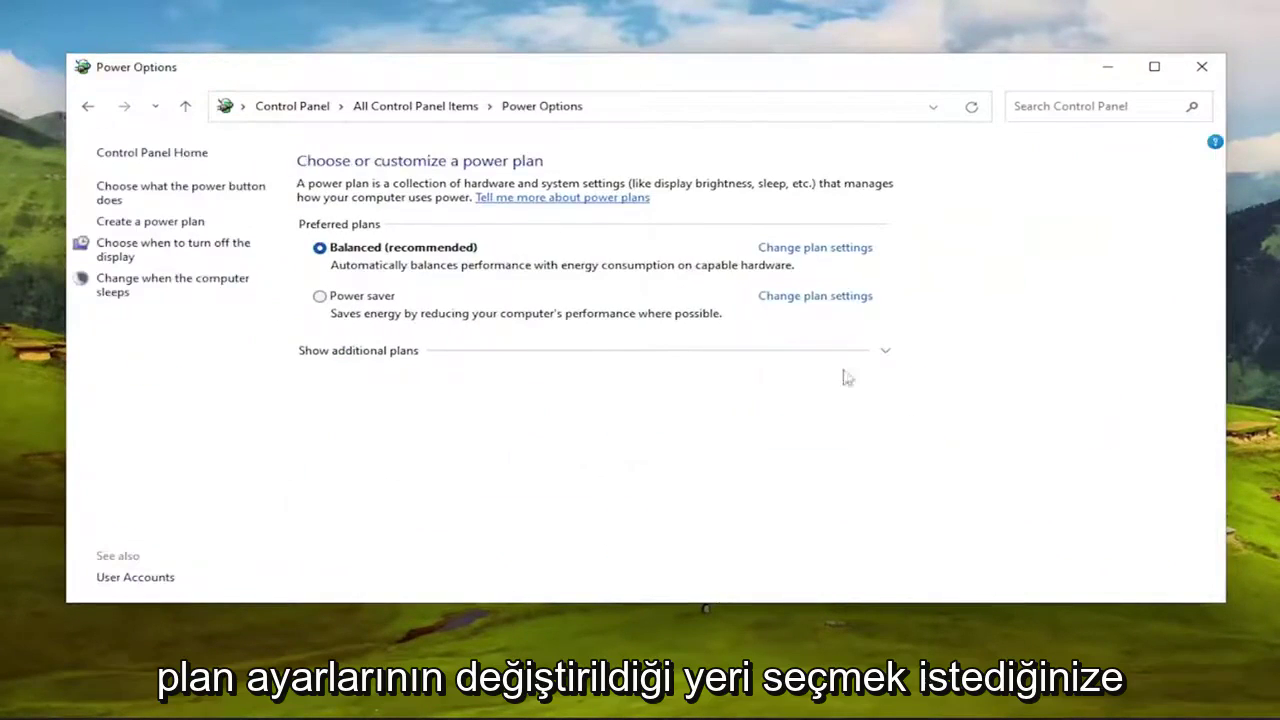
click(797, 250)
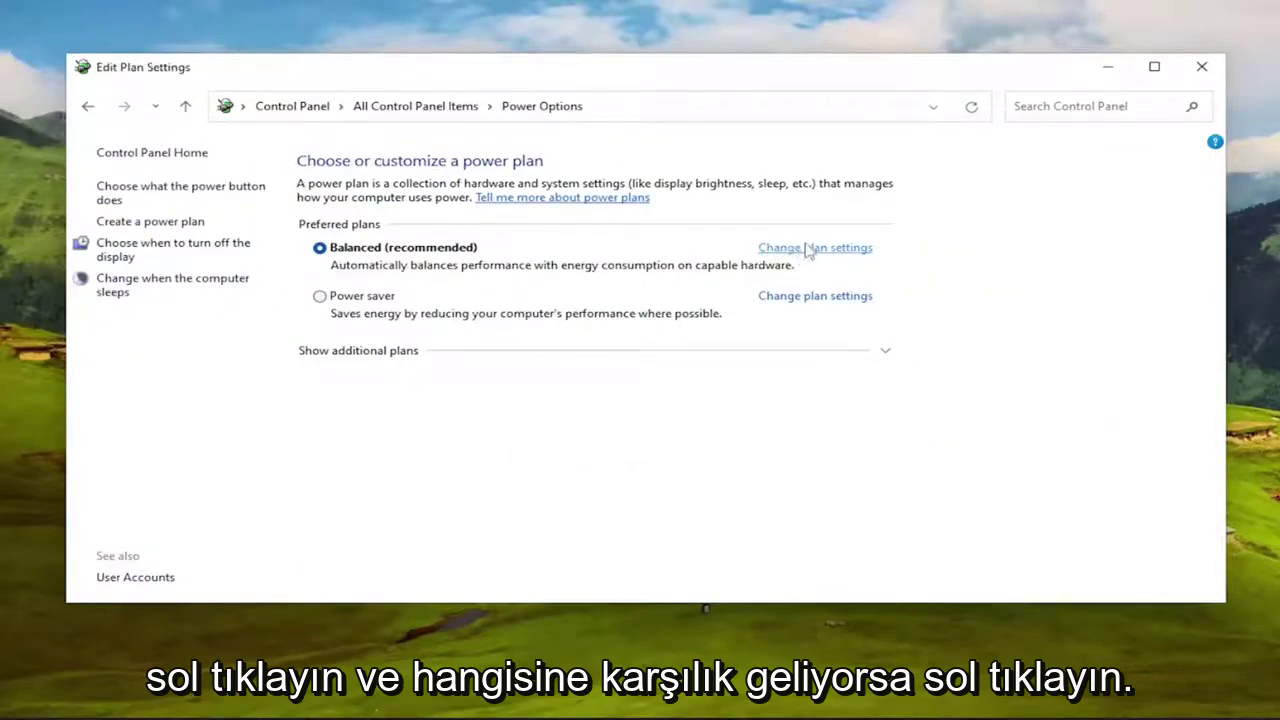
click(87, 106)
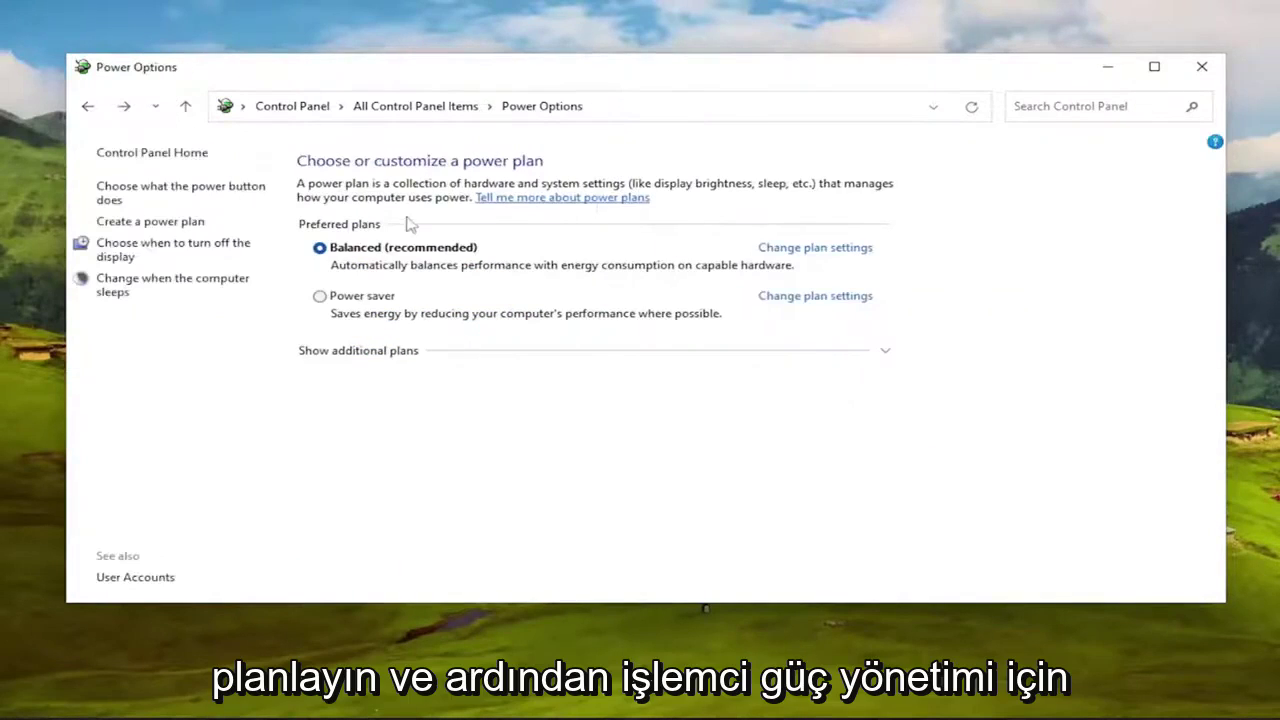
click(820, 250)
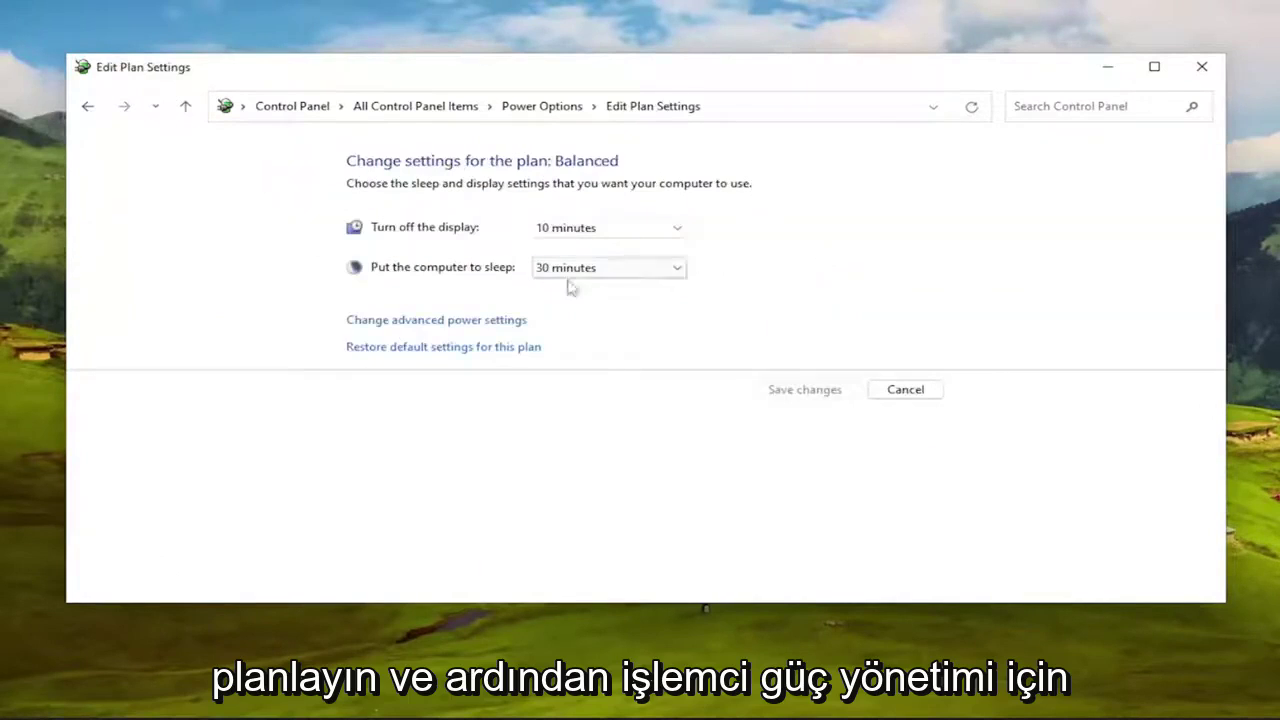
click(414, 322)
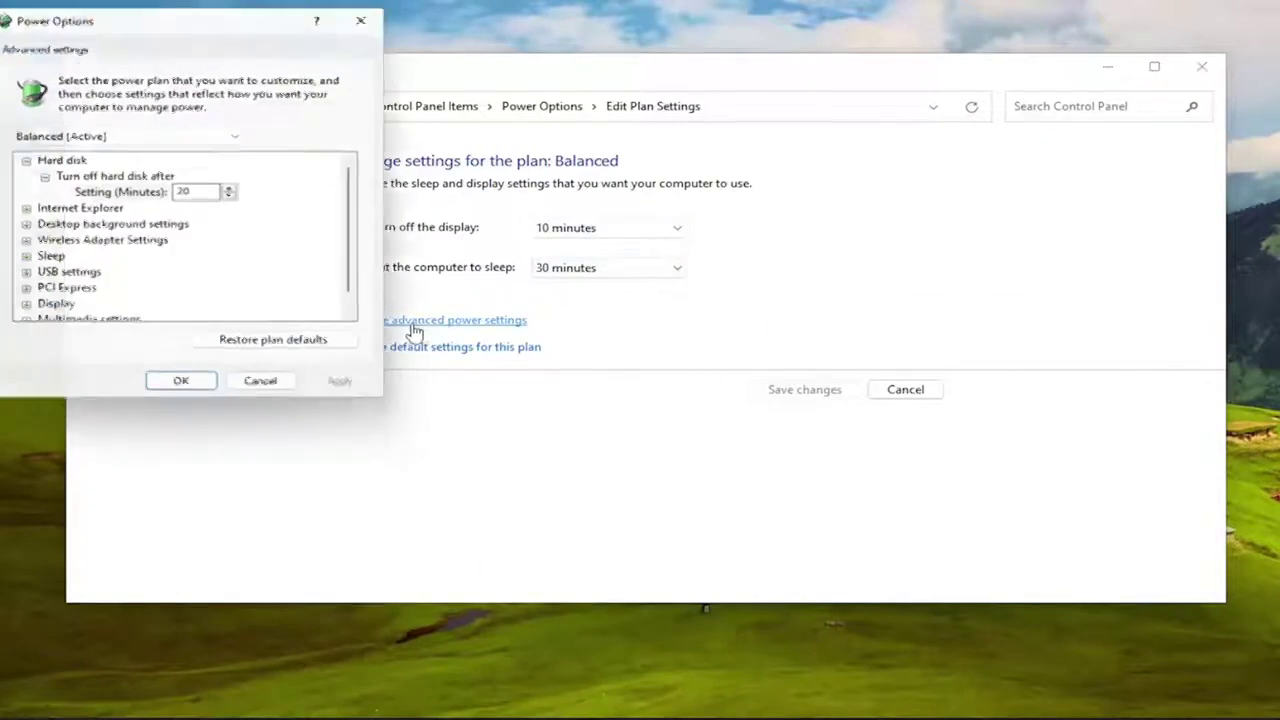
drag(233, 14, 654, 91)
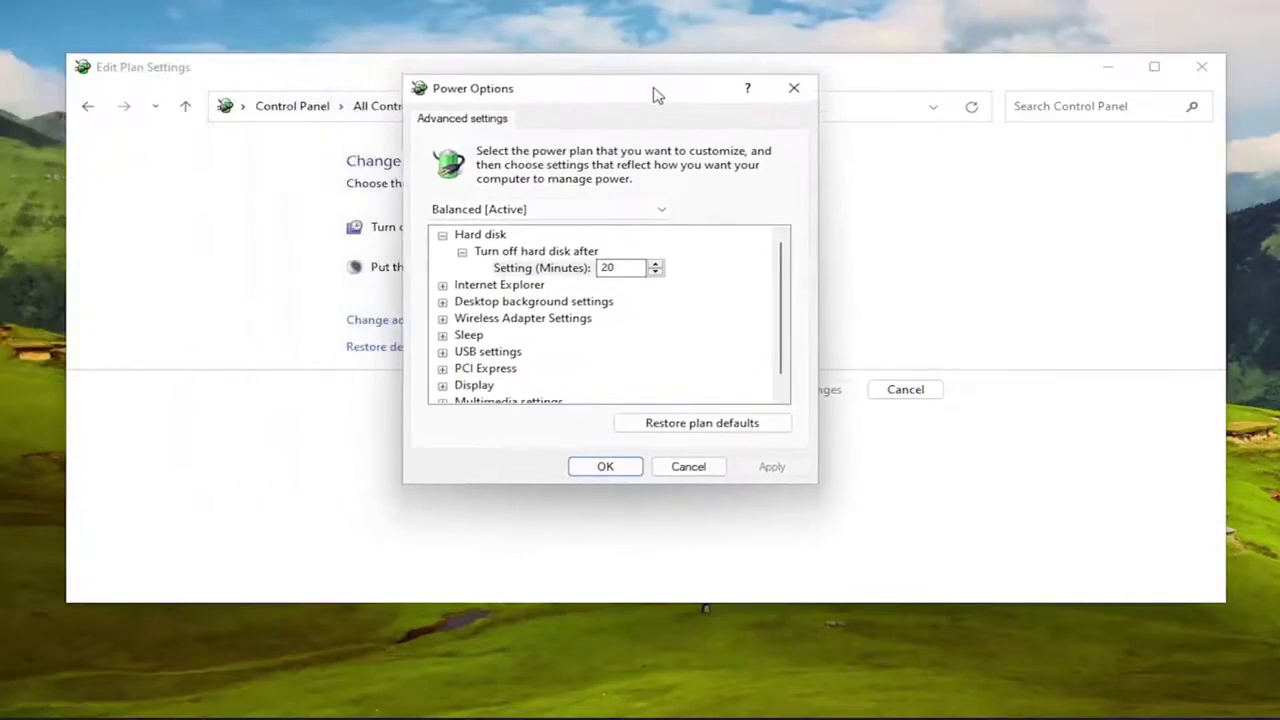
scroll(490, 362, down, 1)
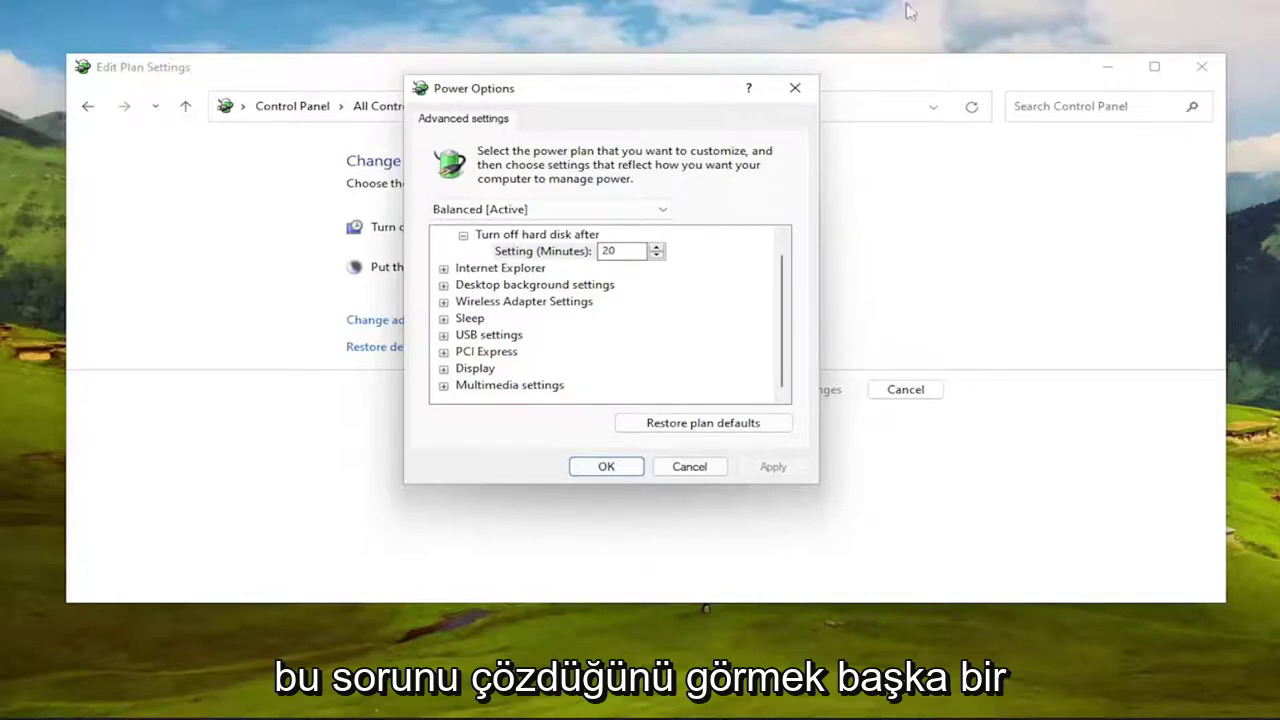
Close the advanced power settings without changes and return to the list of all Control Panel items.
click(795, 88)
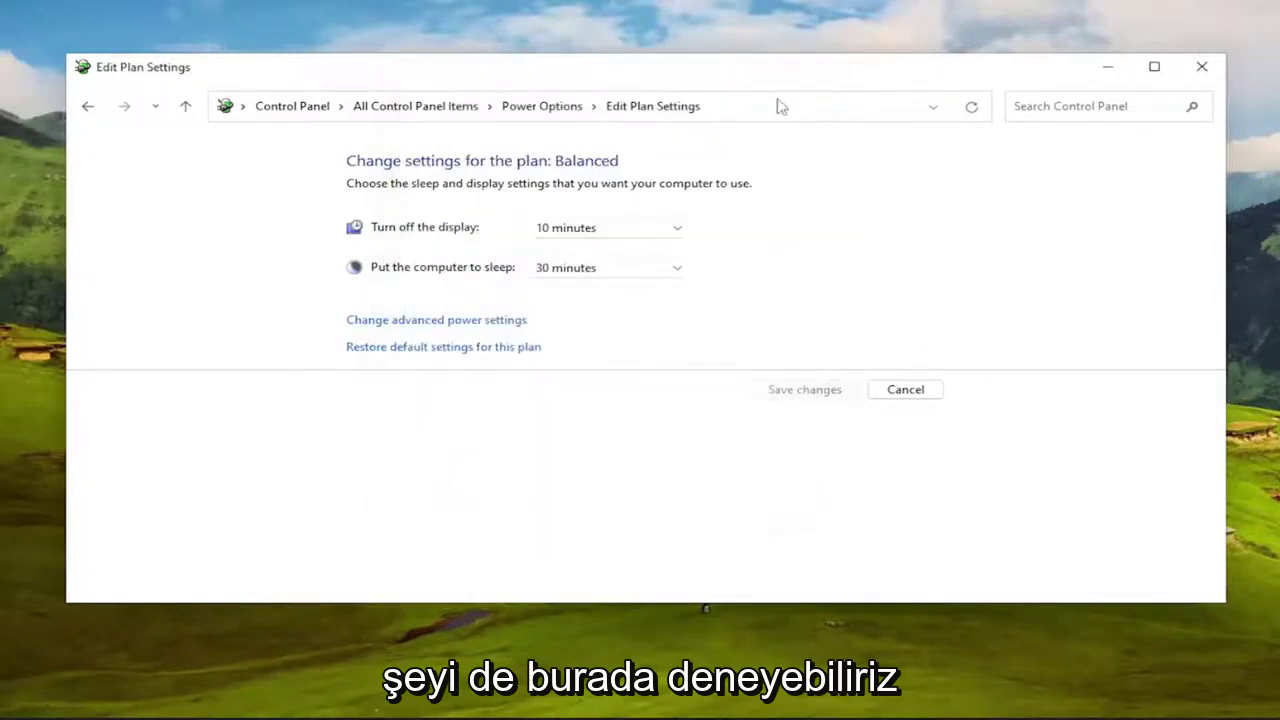
click(87, 108)
click(87, 110)
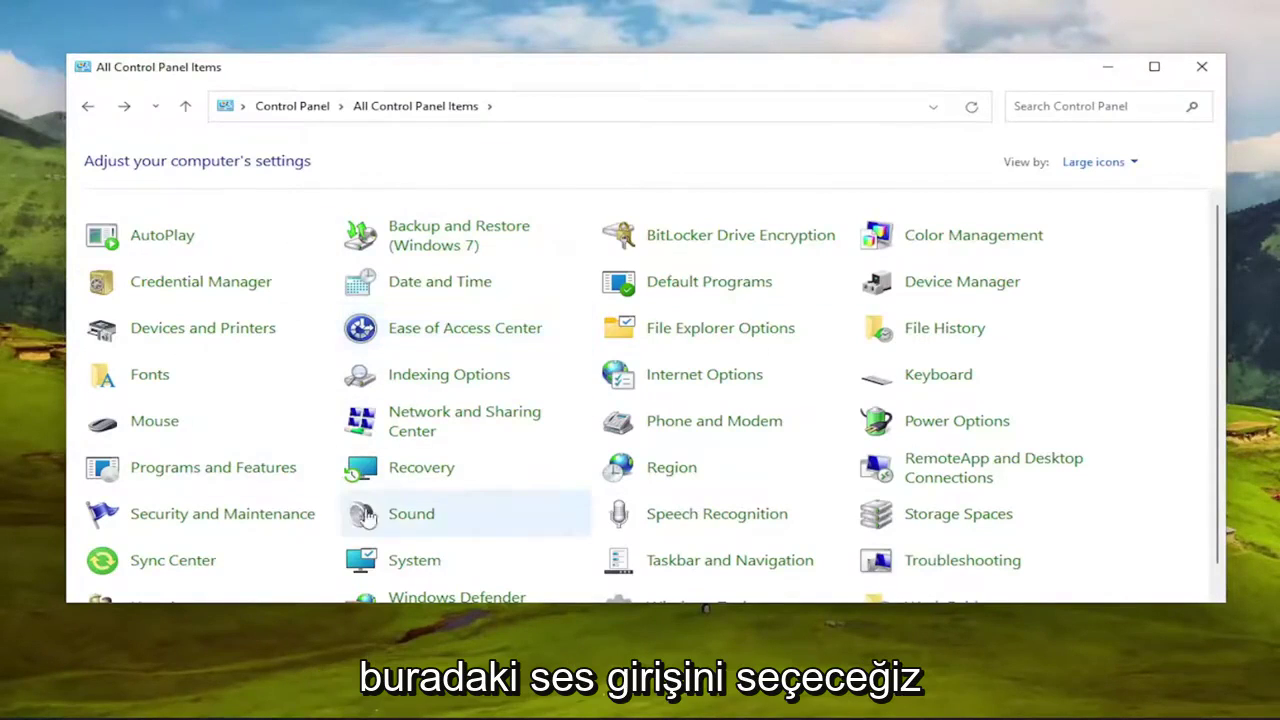
Open the Sound settings and bring up the advanced properties of the Speakers playback device.
click(410, 518)
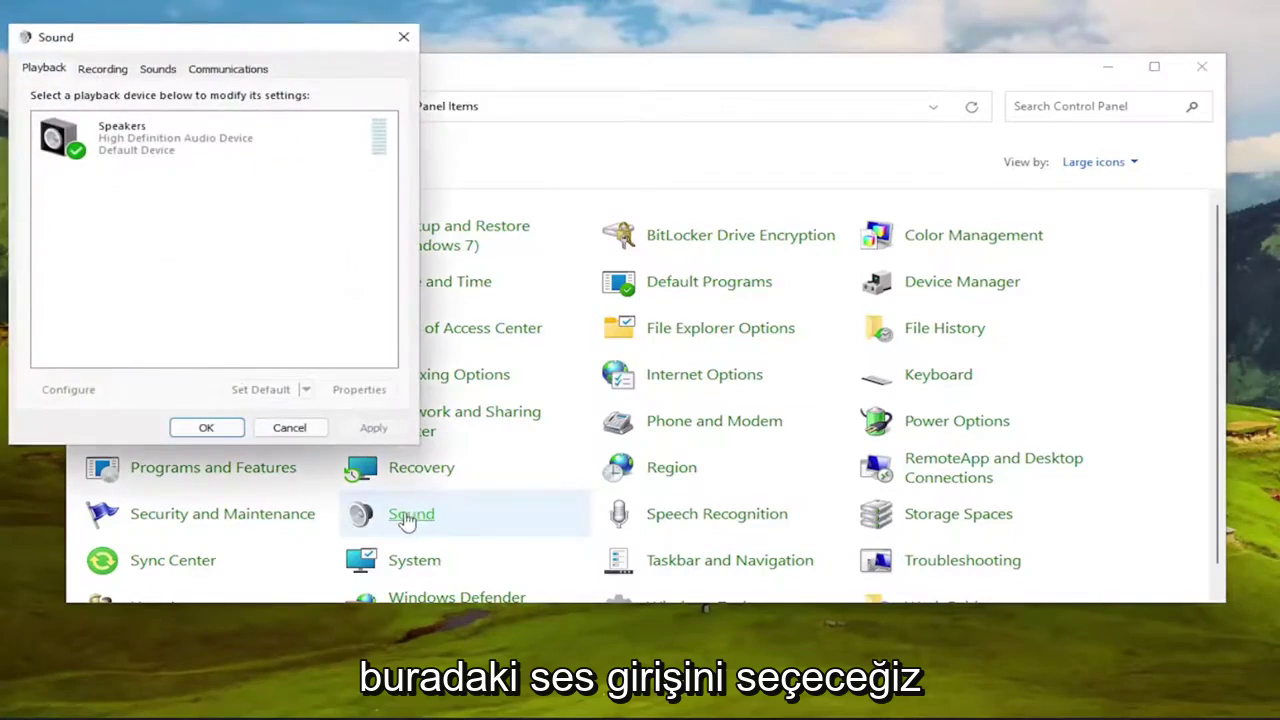
drag(256, 46, 611, 128)
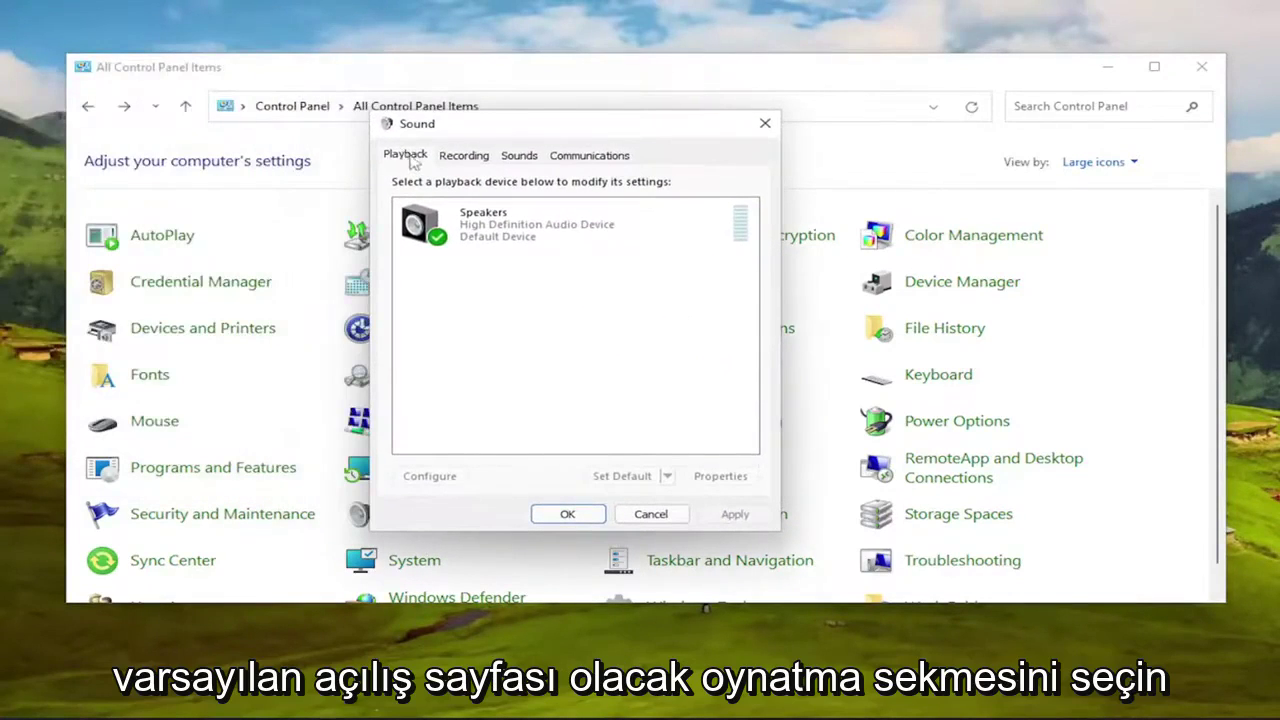
click(474, 232)
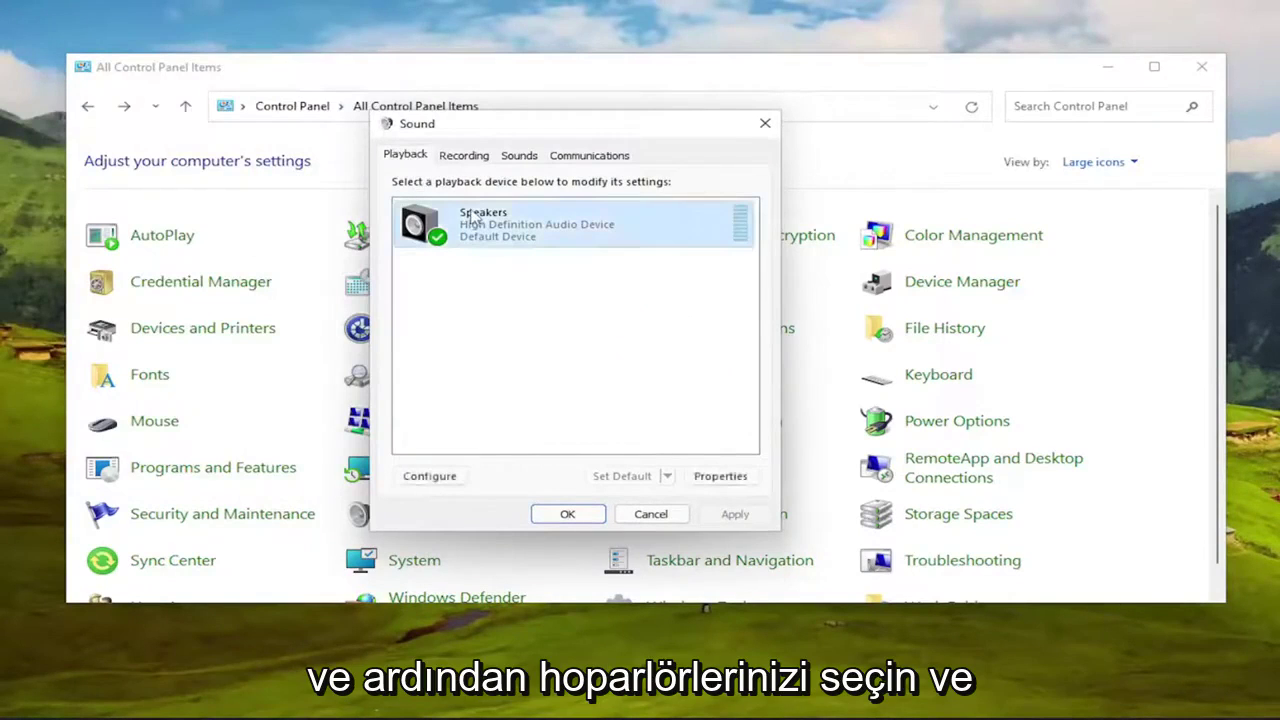
click(728, 482)
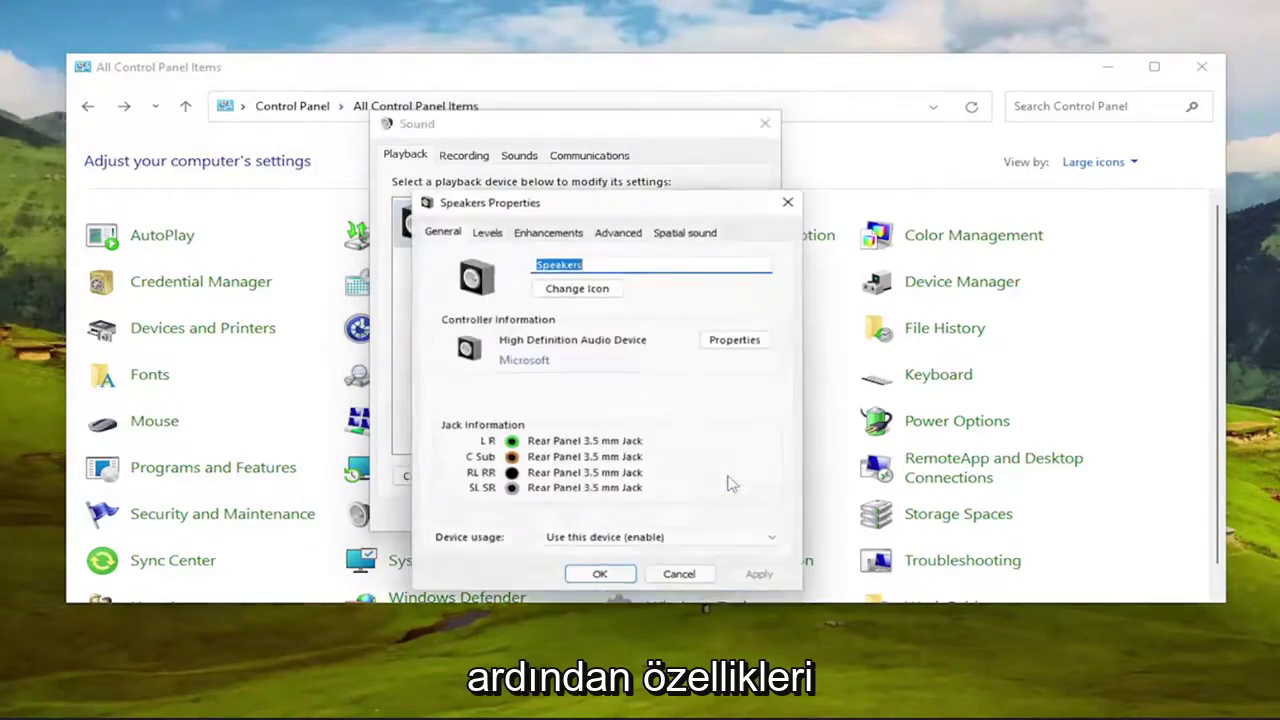
drag(612, 204, 588, 140)
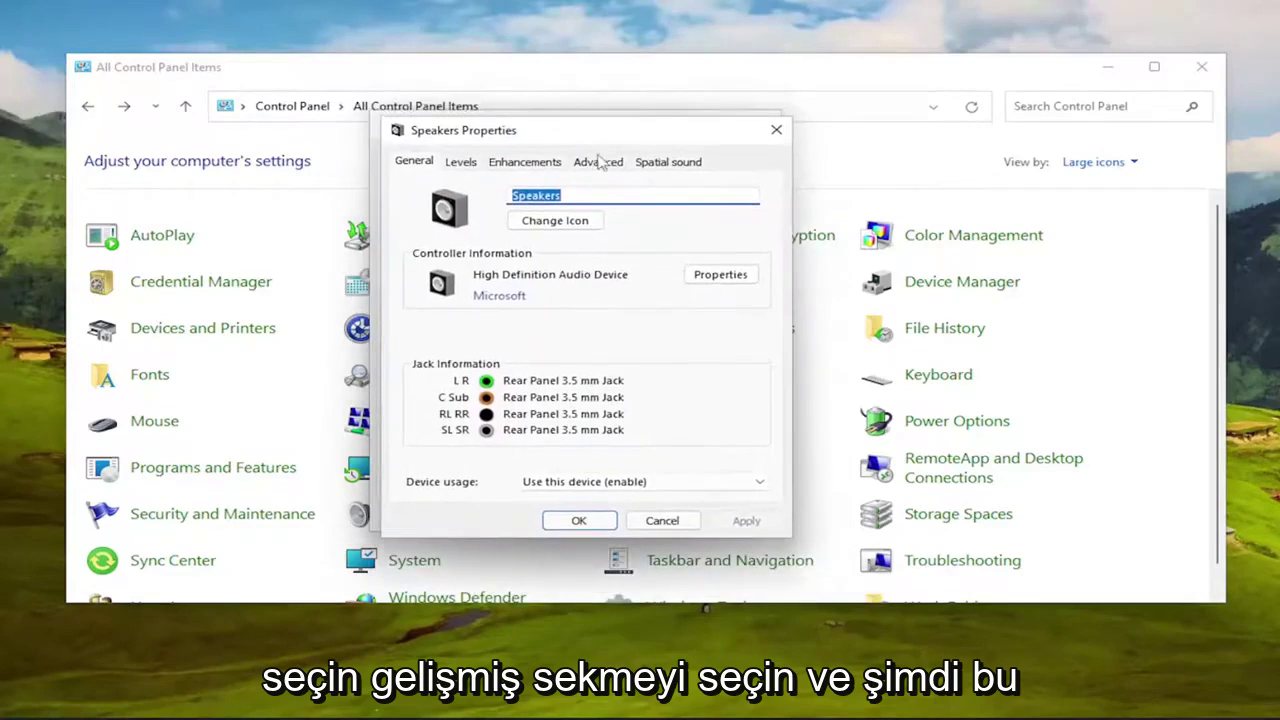
click(604, 162)
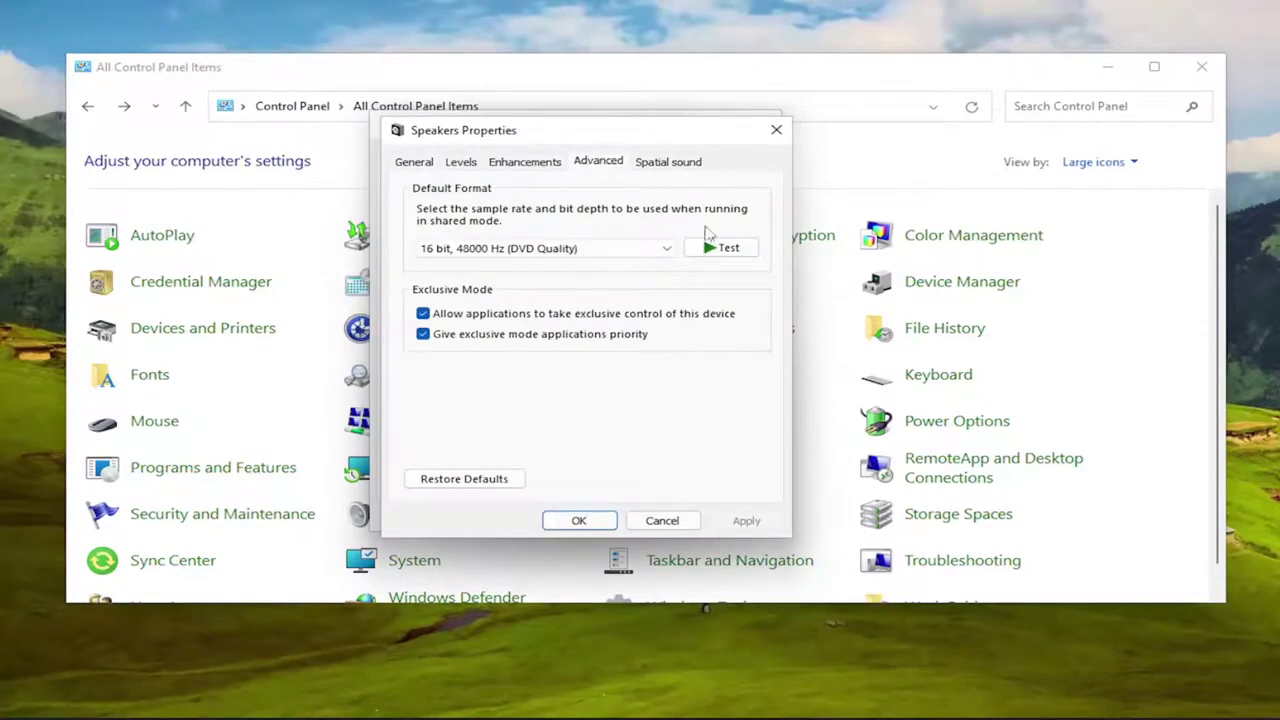
Set the speakers' default format to 16 bit, 44100 Hz (CD Quality).
click(583, 249)
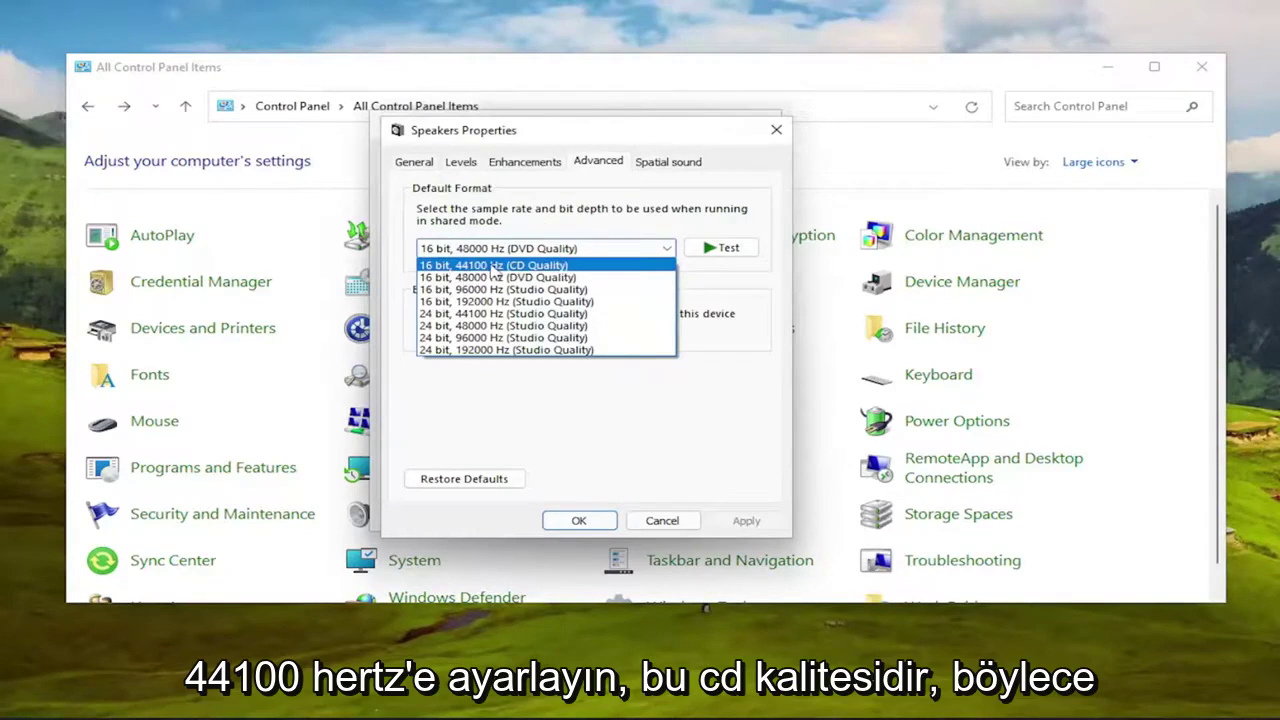
click(540, 265)
click(540, 250)
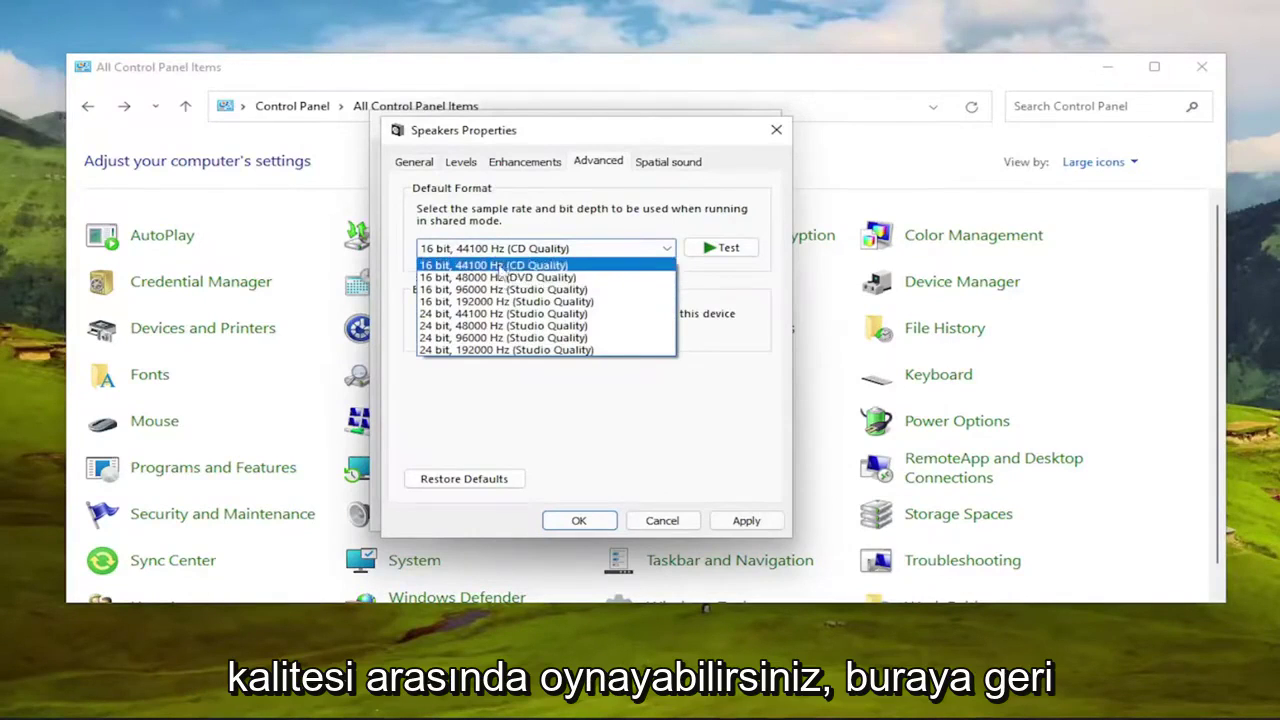
click(750, 330)
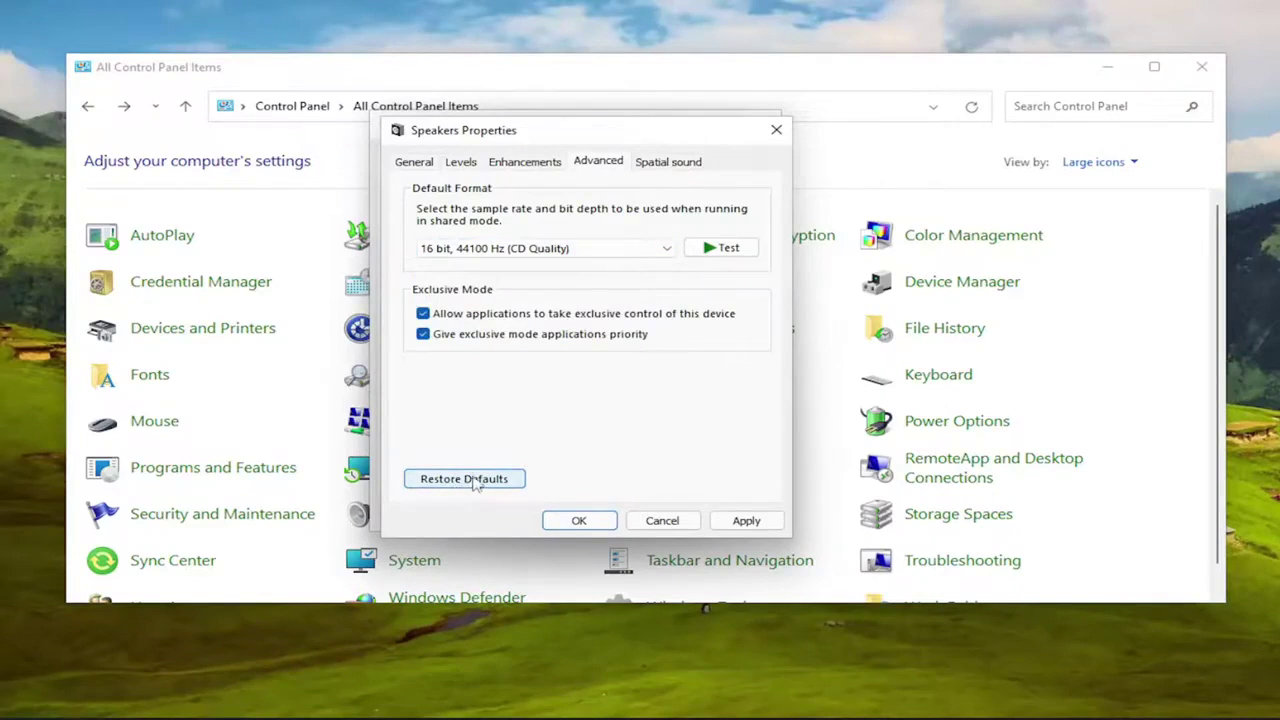
Test the speakers' selected format, apply it, and close both Speakers Properties and the Sound dialog with OK.
click(735, 250)
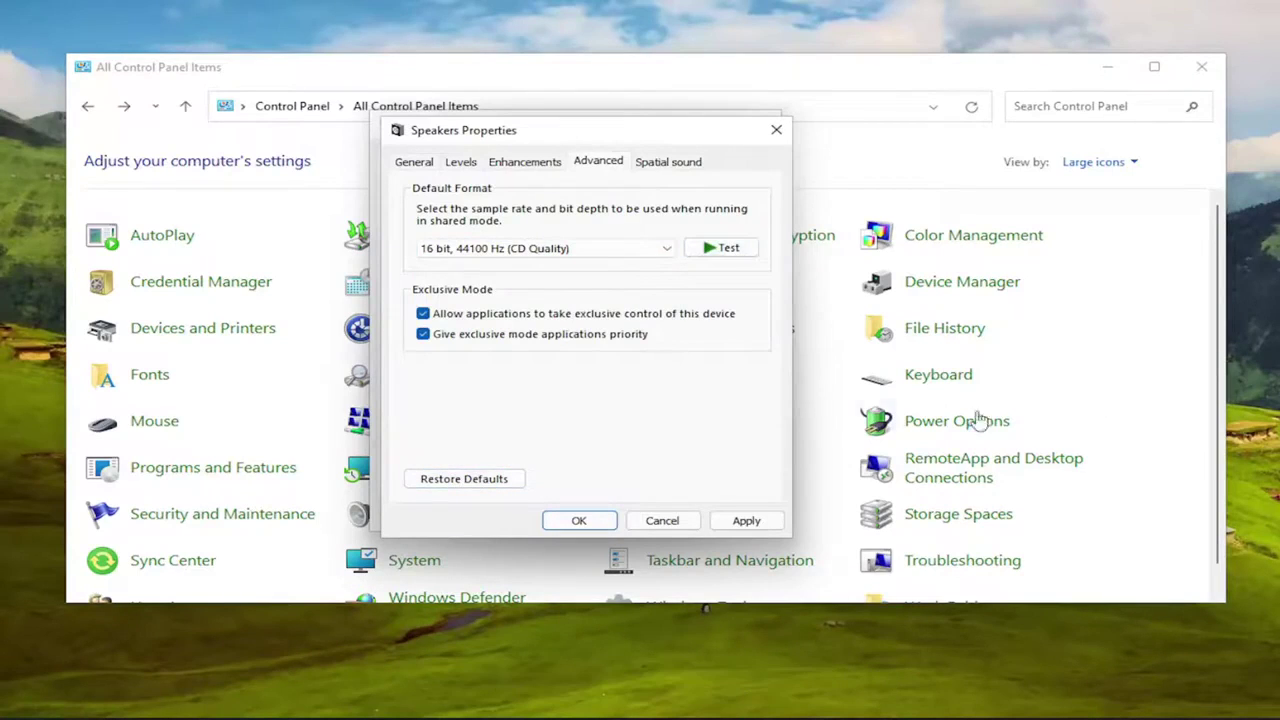
click(744, 521)
click(606, 522)
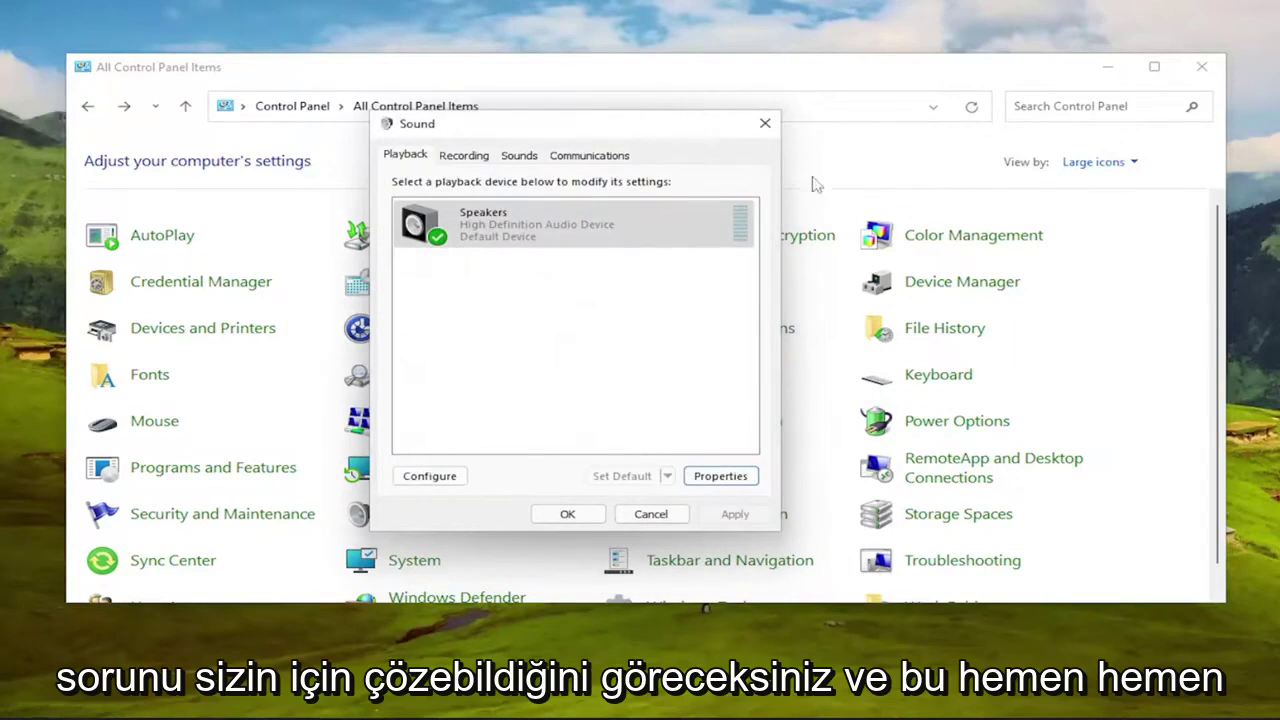
click(548, 514)
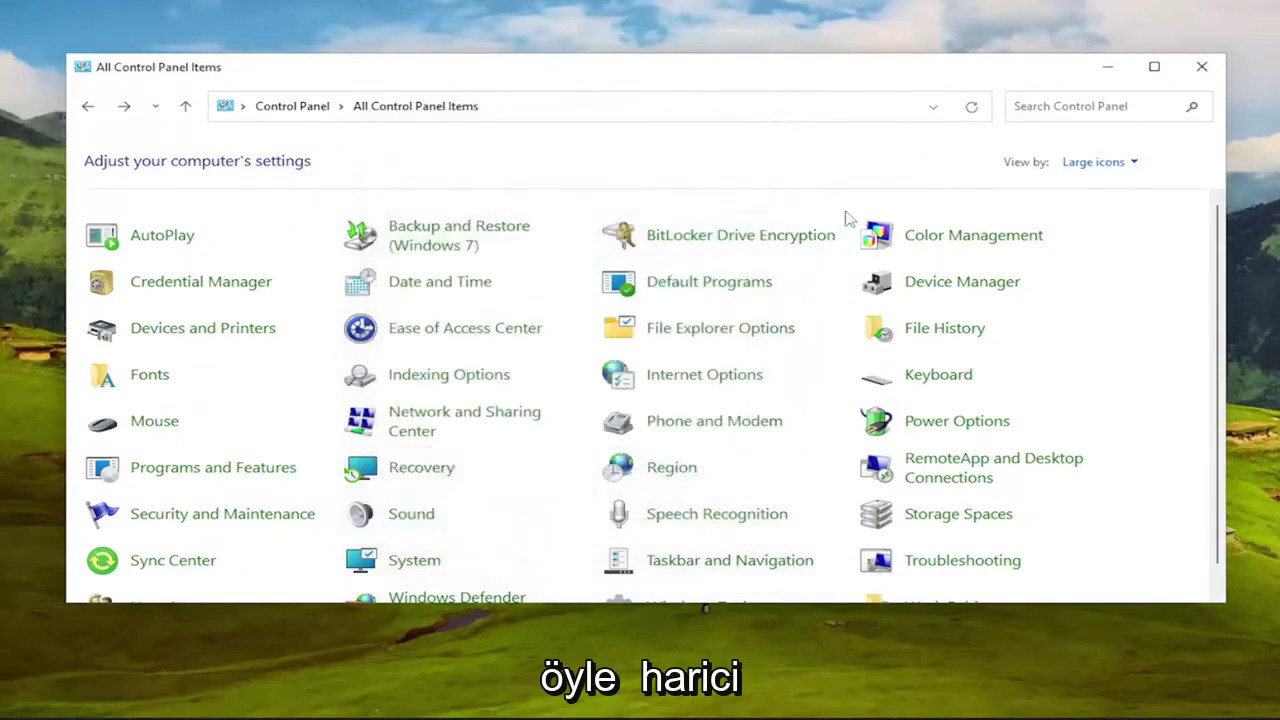